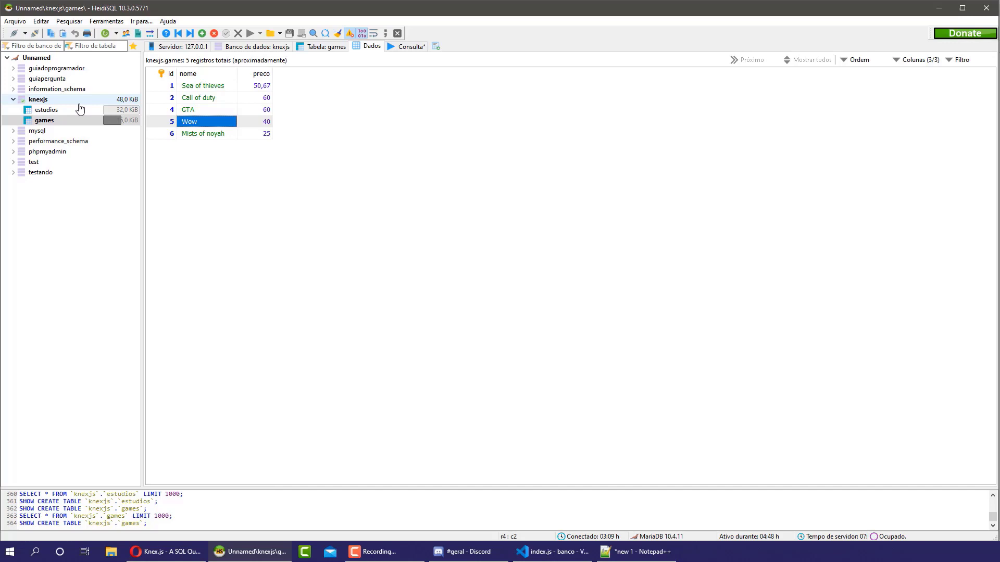
click(70, 101)
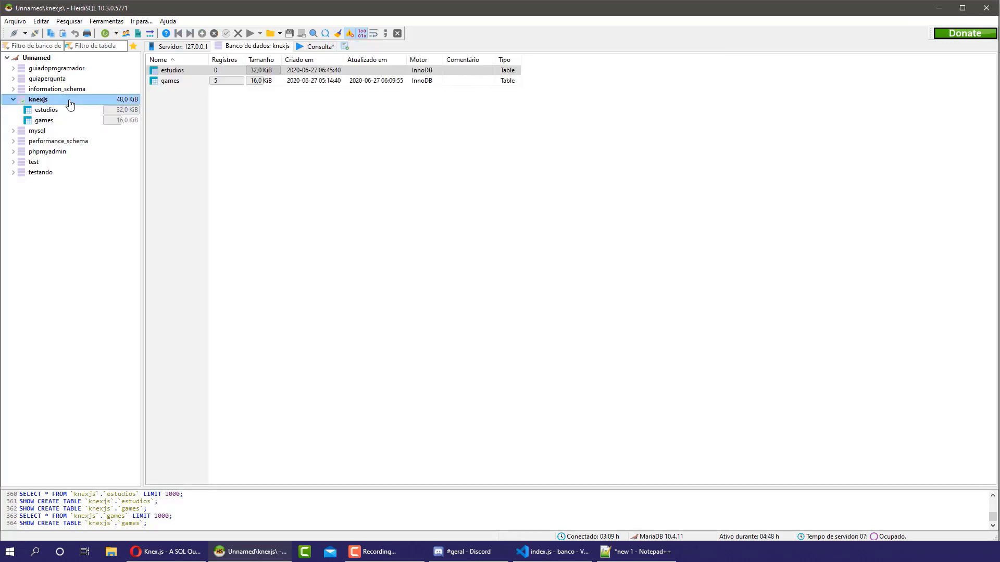
right_click(41, 100)
mouse_move(95, 249)
click(413, 161)
click(42, 120)
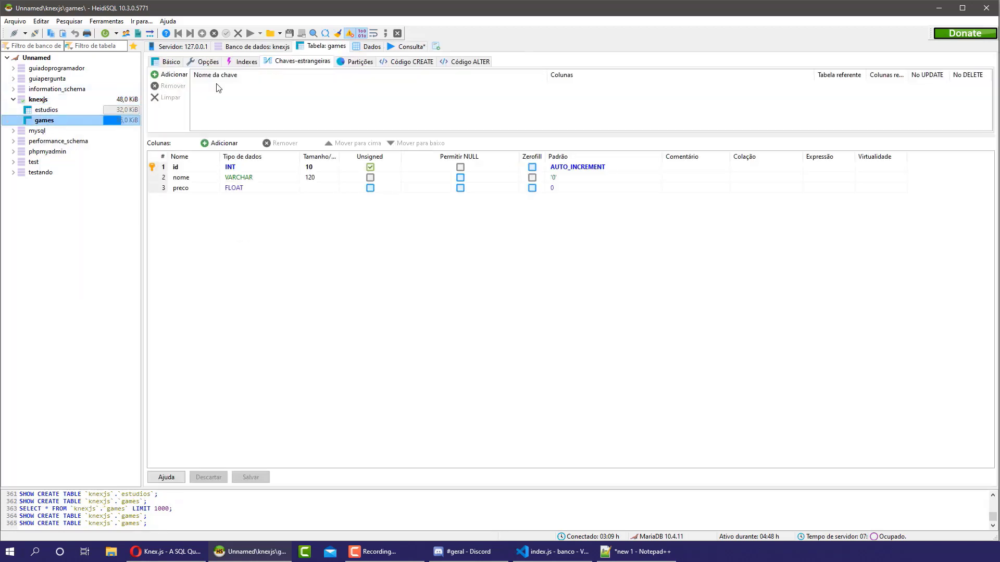
click(244, 47)
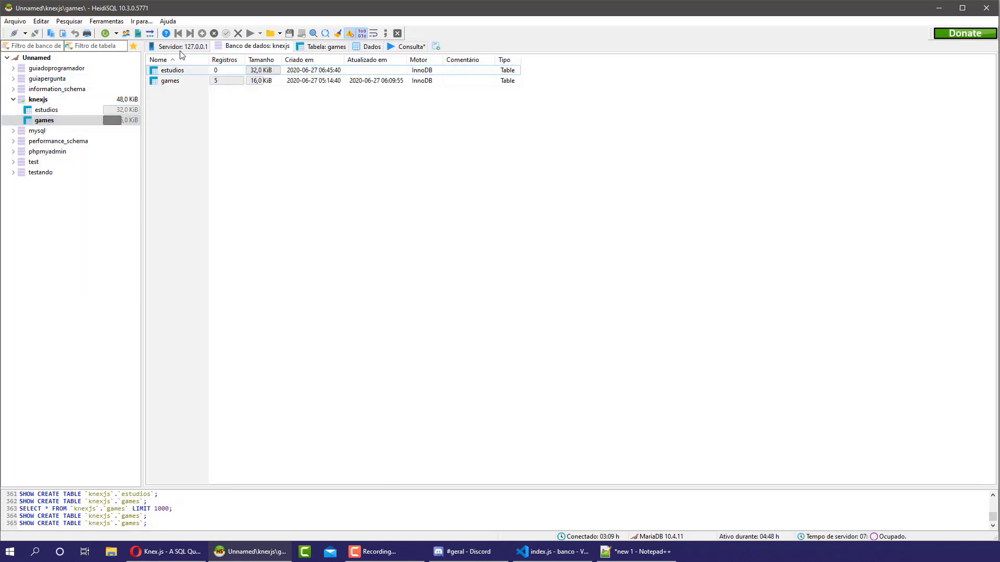
click(193, 48)
Clear the FK_estudios_games foreign key from the estudios table and save the table
click(65, 110)
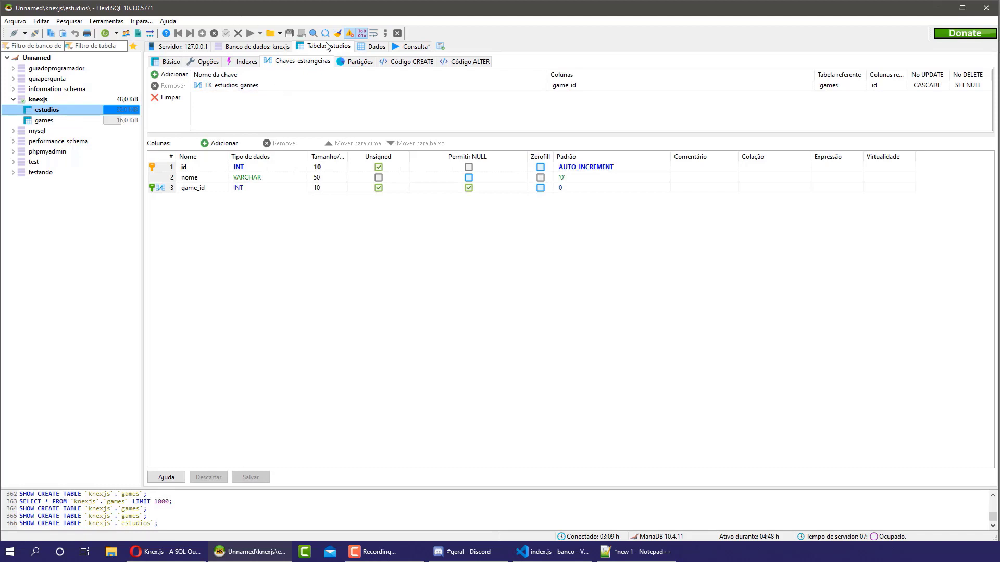
click(374, 47)
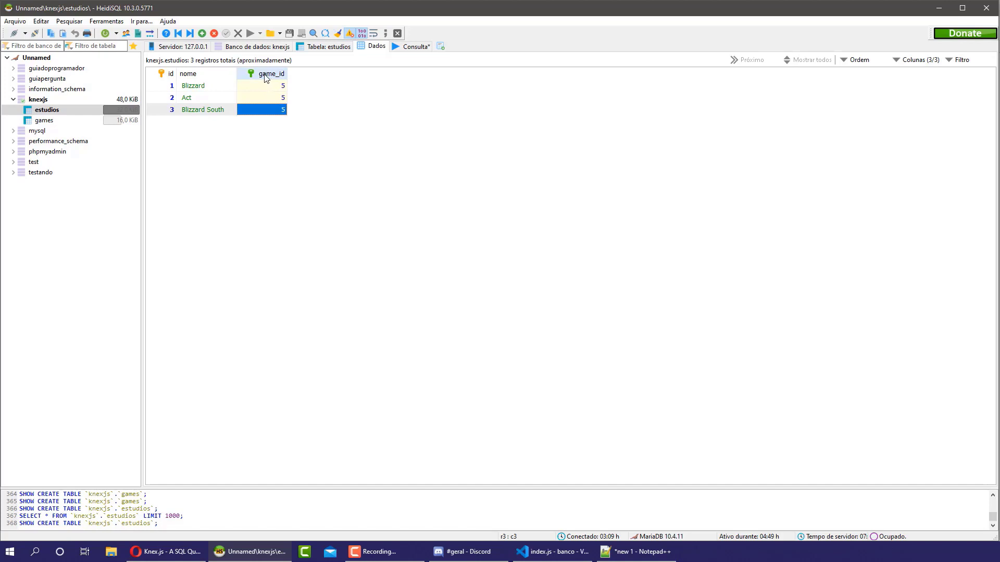
click(313, 47)
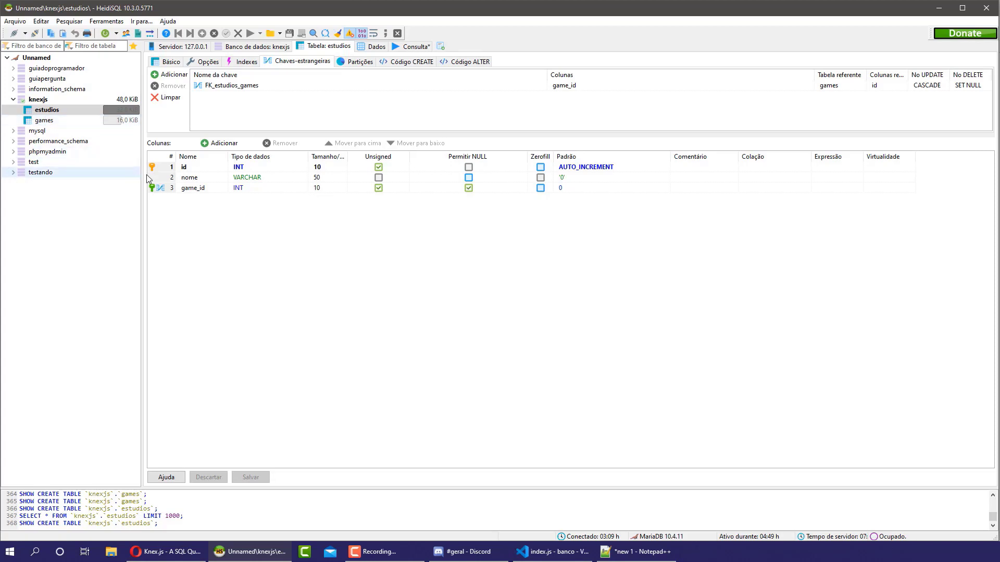
click(170, 99)
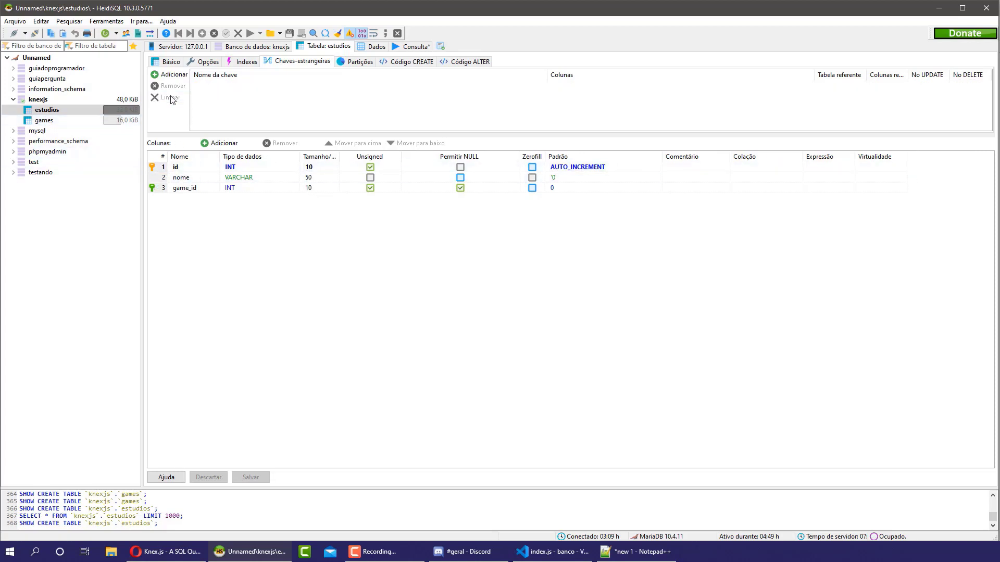
click(242, 60)
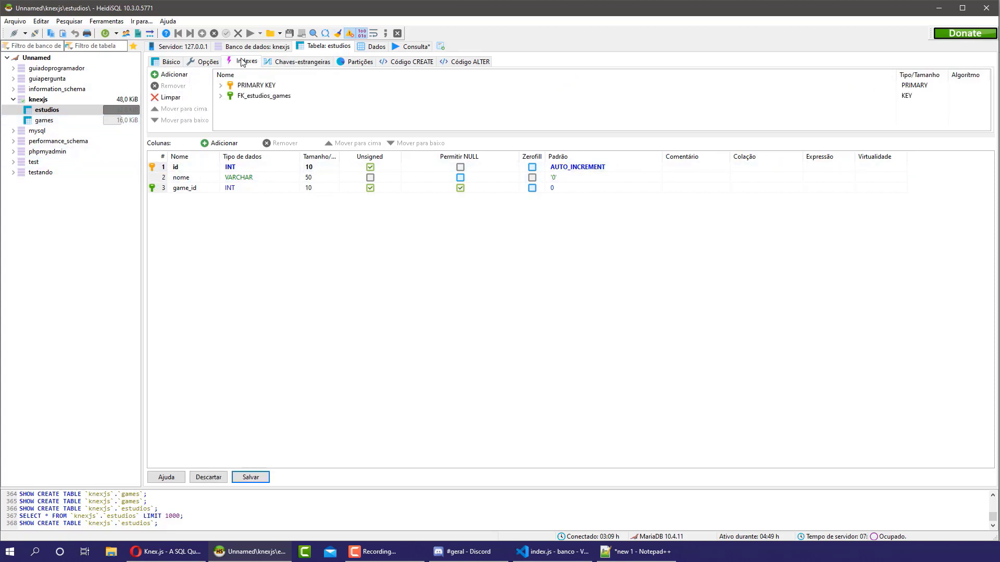
click(264, 483)
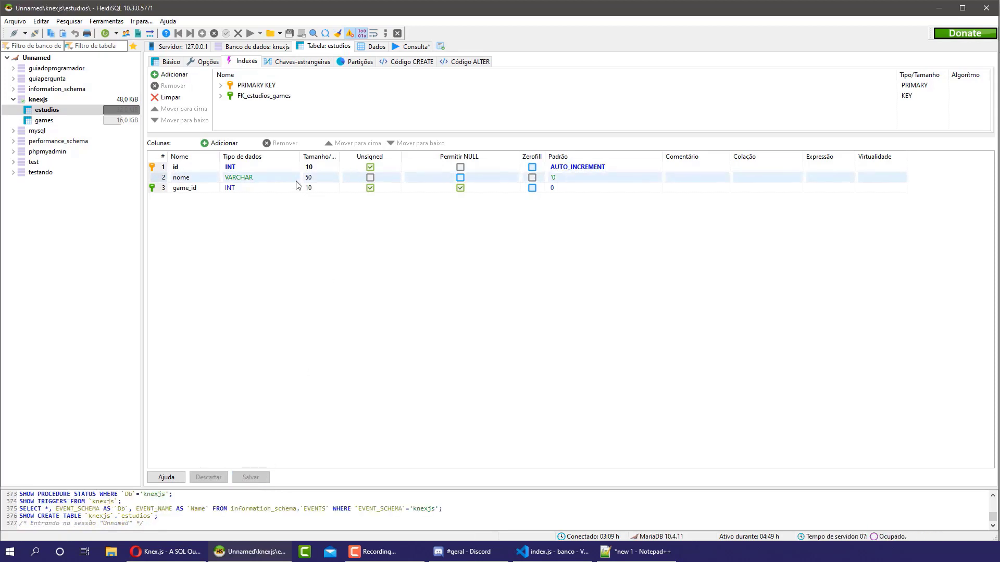
Remove the FK_estudios_games index from the estudios table and save the change
click(254, 95)
click(295, 96)
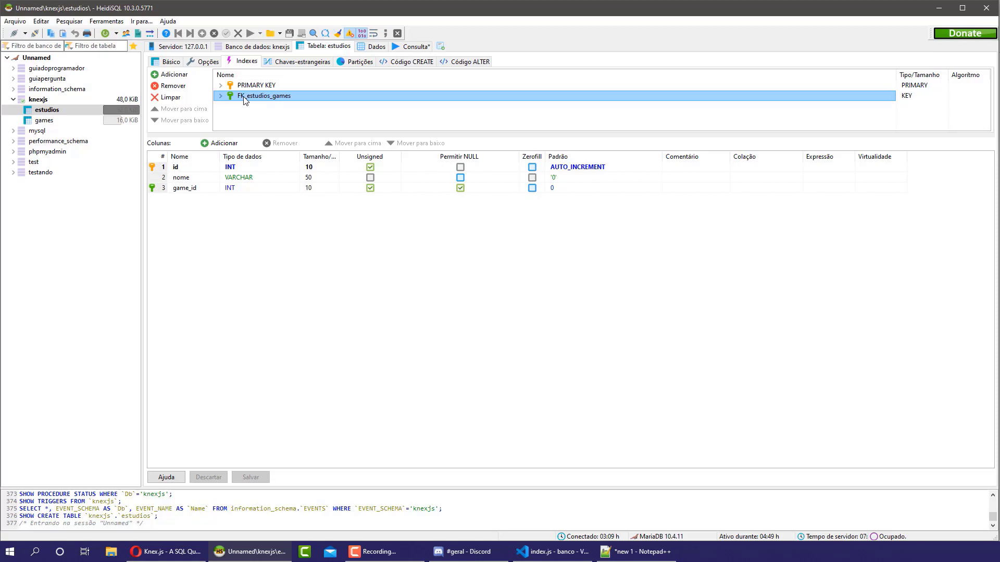
click(177, 86)
click(252, 479)
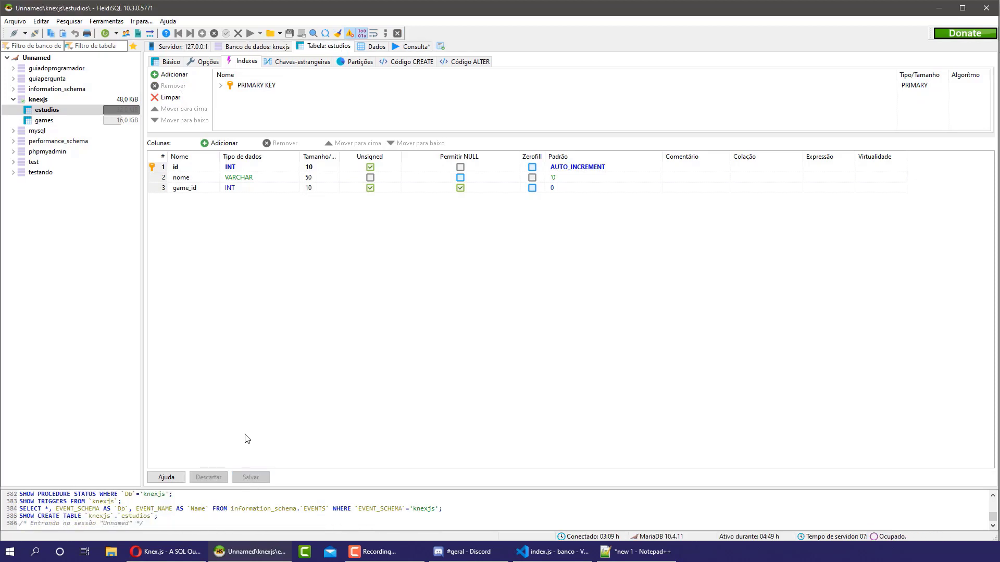
Delete the game_id column from the estudios table and save the table
click(157, 187)
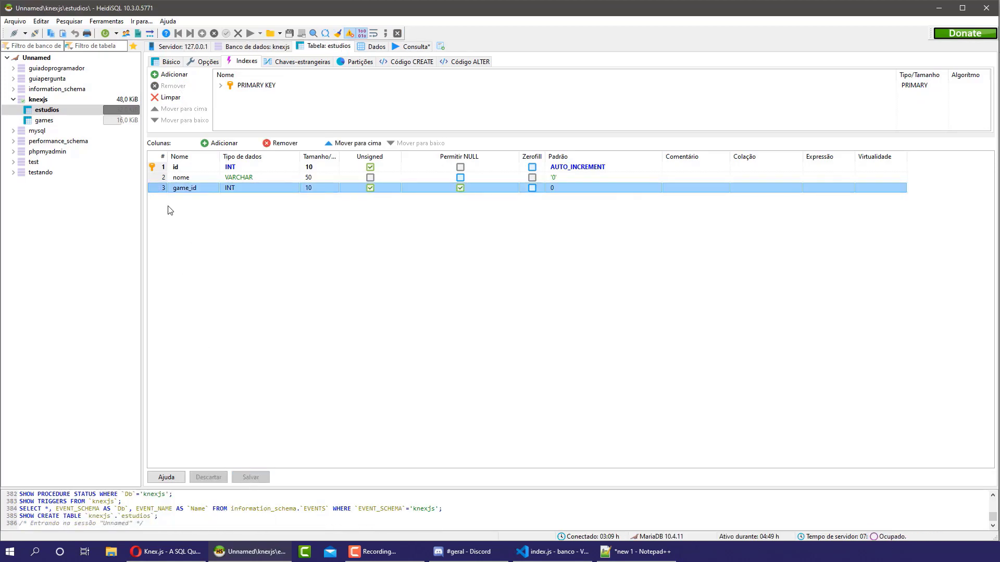
click(281, 143)
click(250, 477)
Examine the records and columns of the estudios and games tables in the knexjs database
click(40, 100)
click(41, 110)
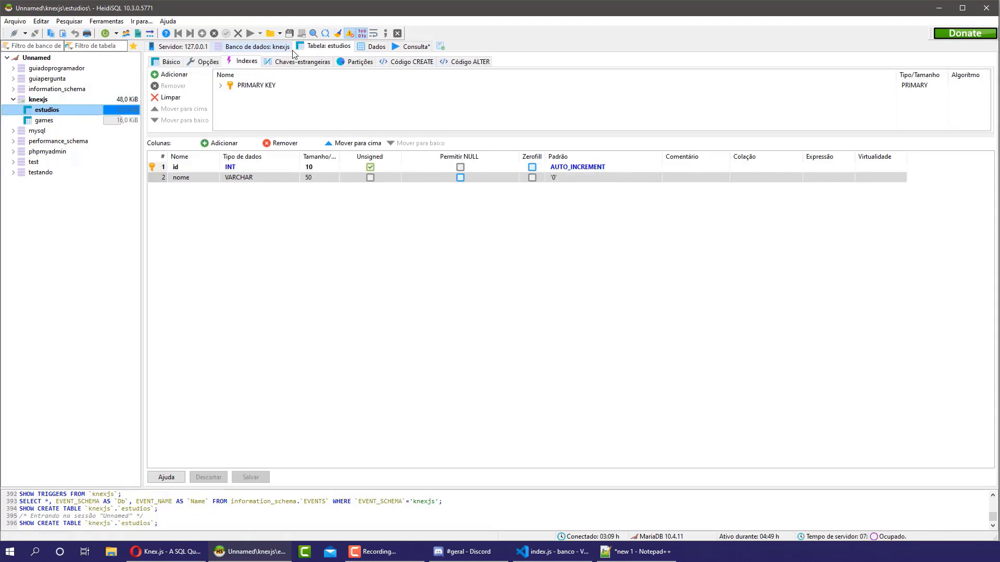
click(372, 46)
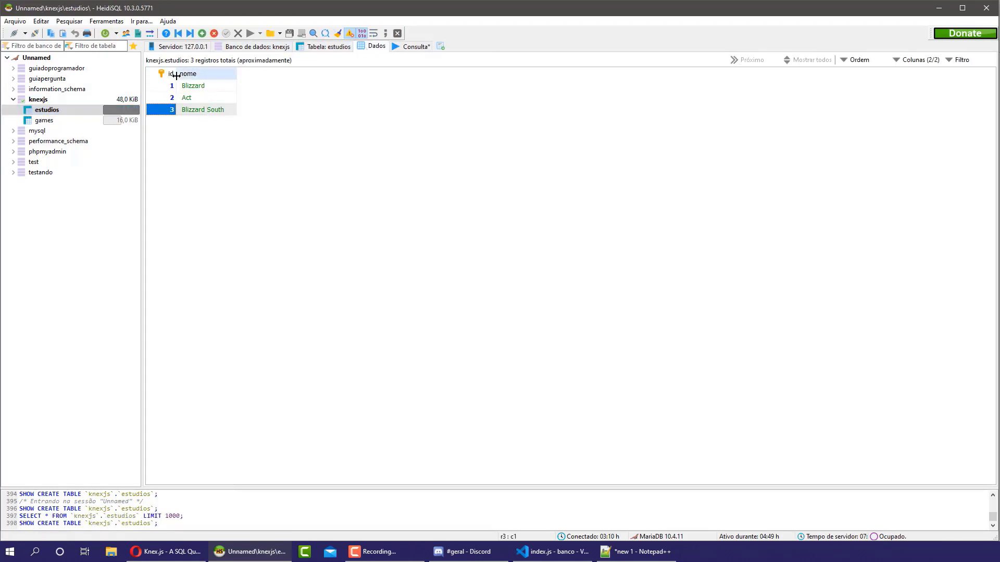
click(44, 120)
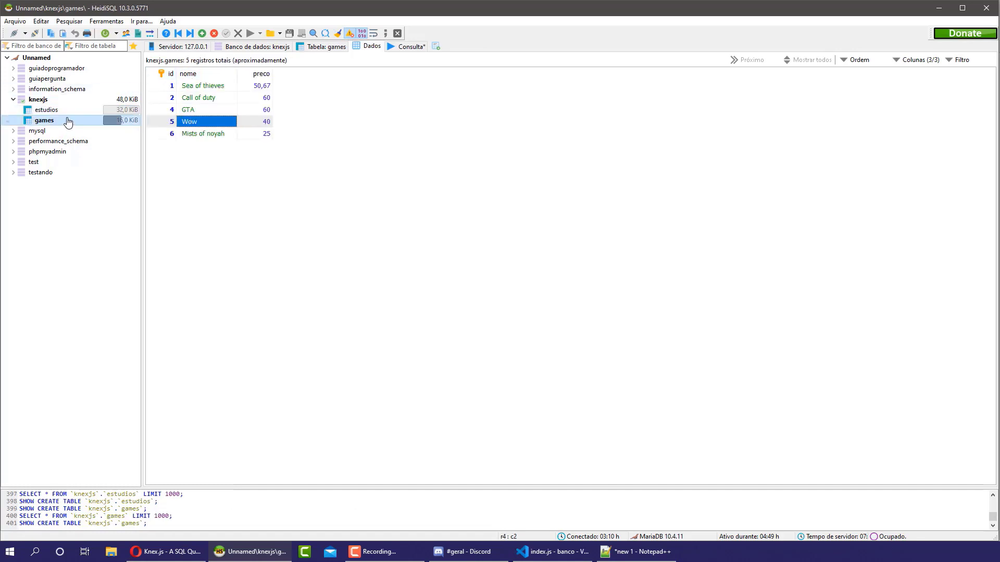
click(66, 110)
click(65, 121)
click(66, 110)
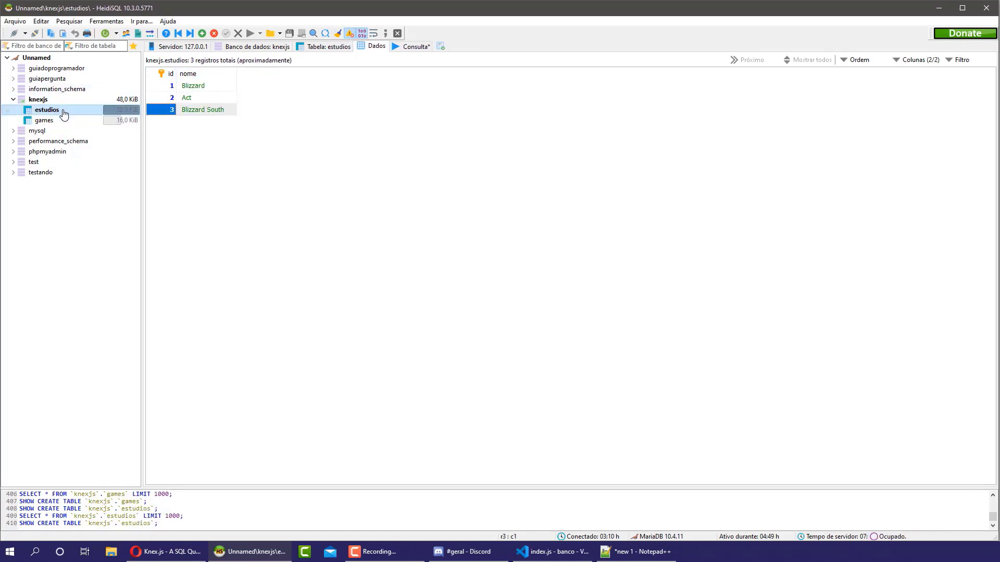
click(54, 124)
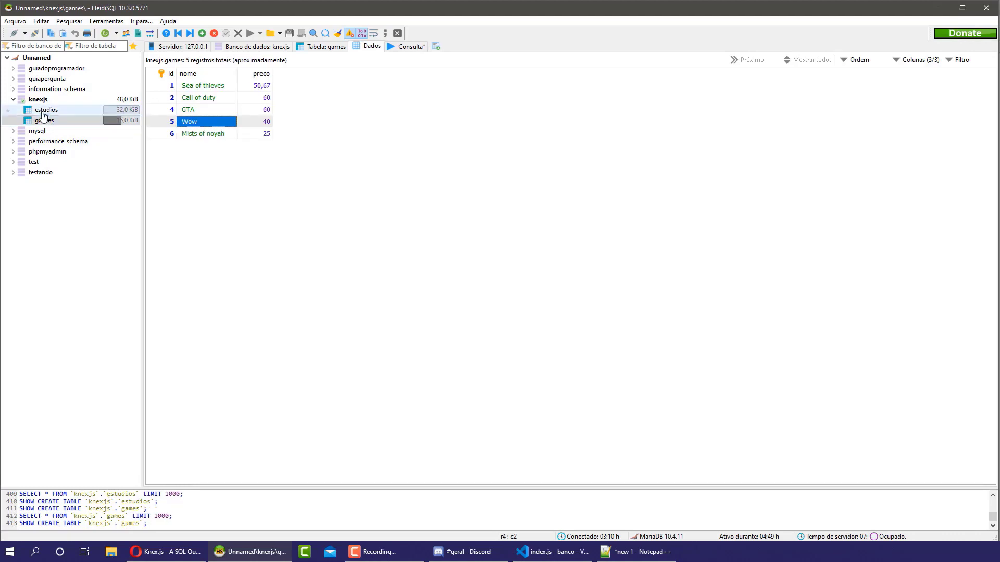
Create a new table in the knexjs database and name it games_estudios
click(44, 102)
right_click(45, 104)
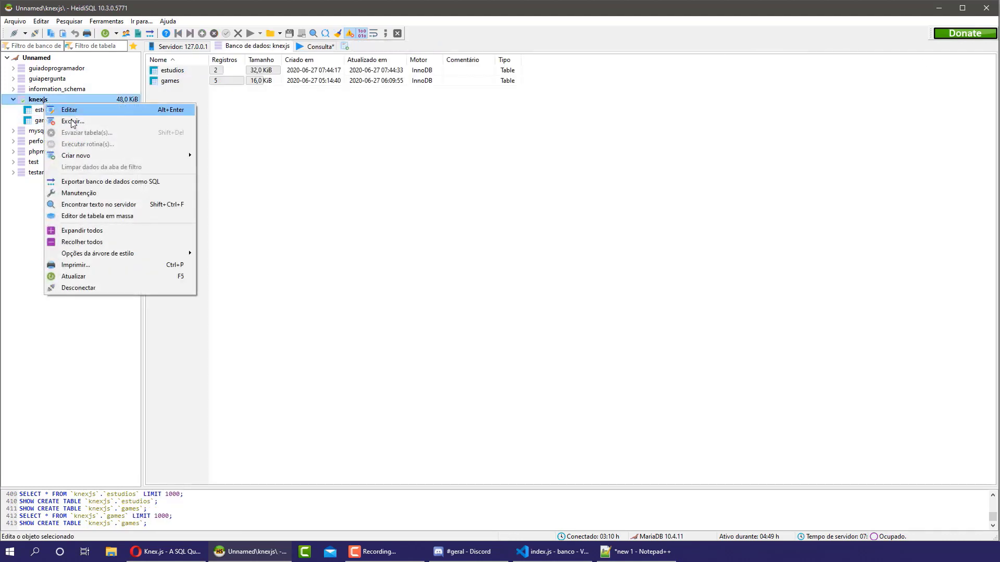
mouse_move(113, 155)
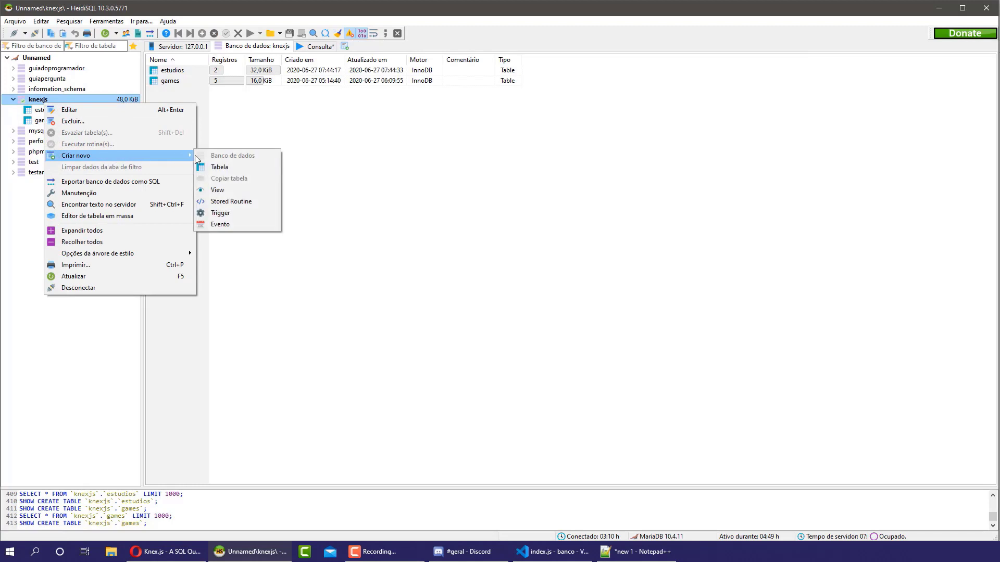
click(238, 170)
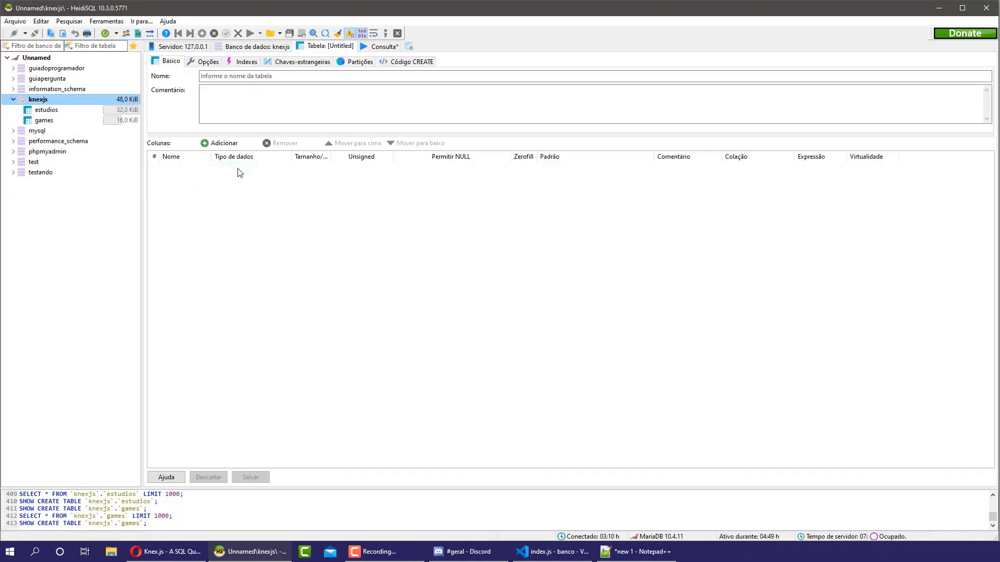
click(215, 78)
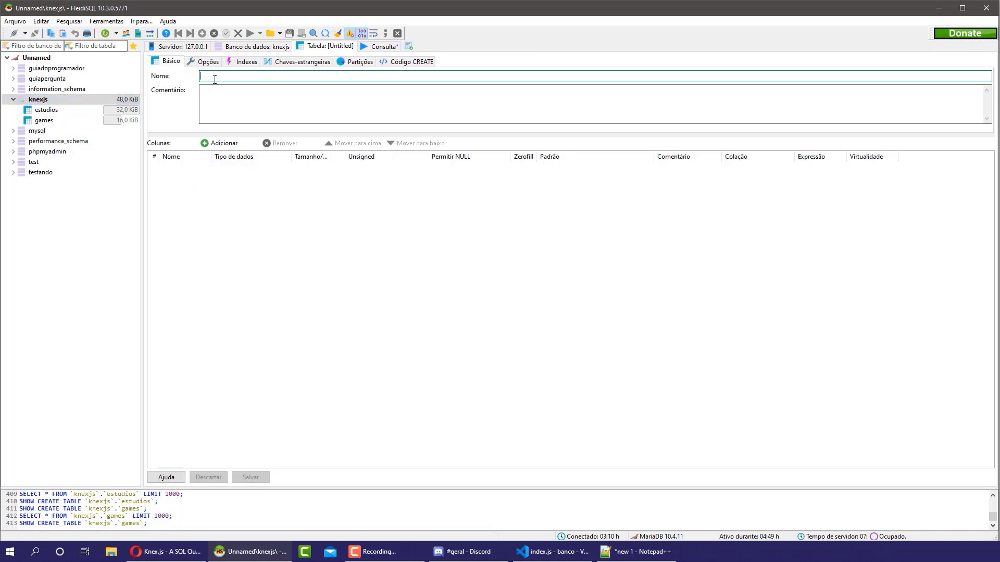
text(games_estudios)
click(237, 89)
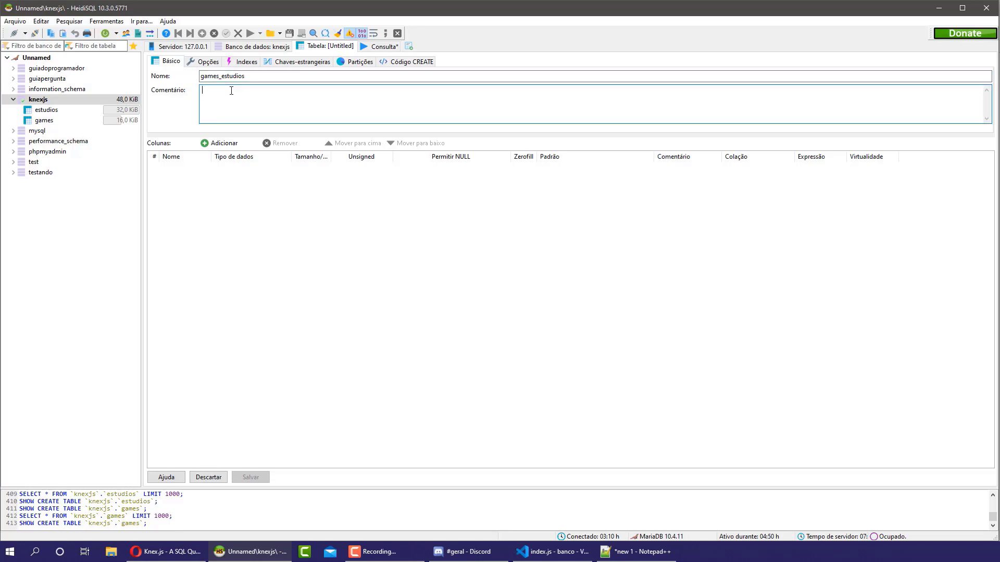
Add an unsigned INT column named id to games_estudios with AUTO_INCREMENT as its default
click(214, 143)
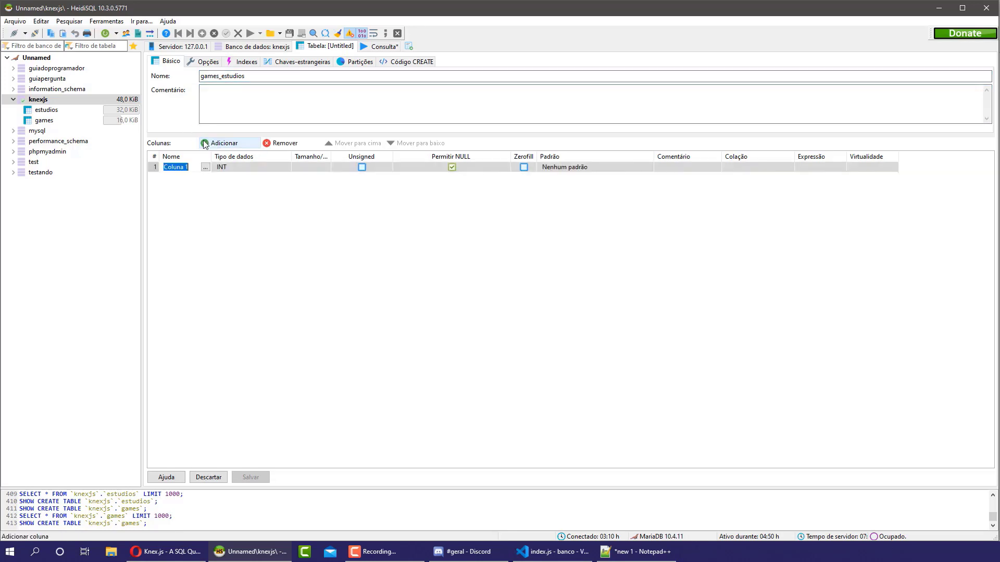
click(205, 167)
key(Escape)
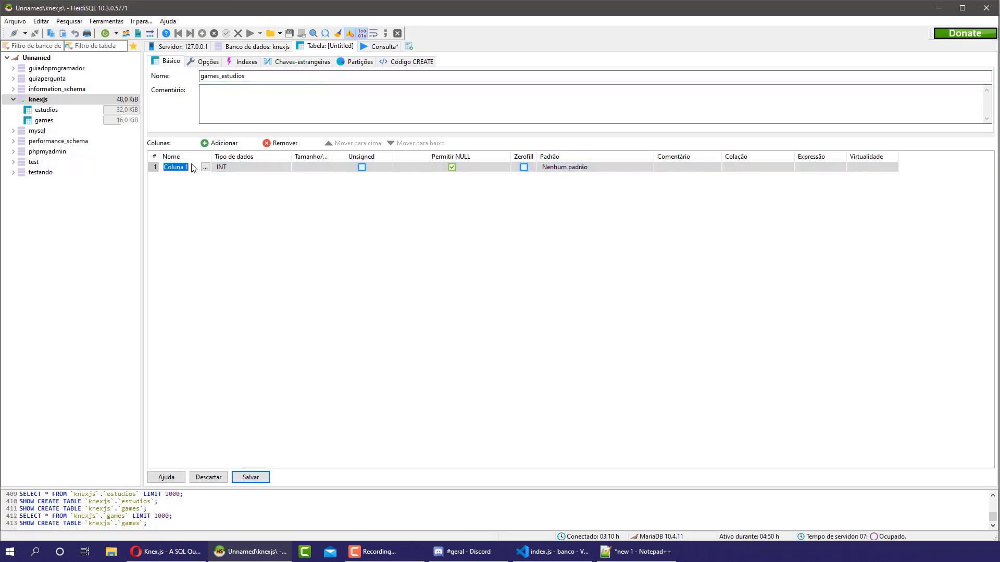
text(id)
key(Return)
click(361, 167)
key(alt+Tab)
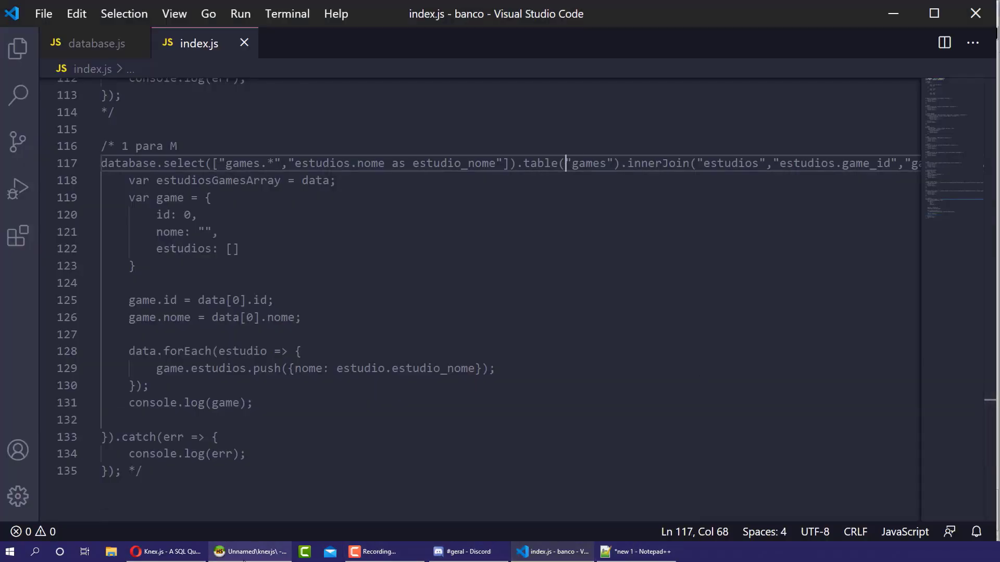
key(alt+Tab)
click(545, 273)
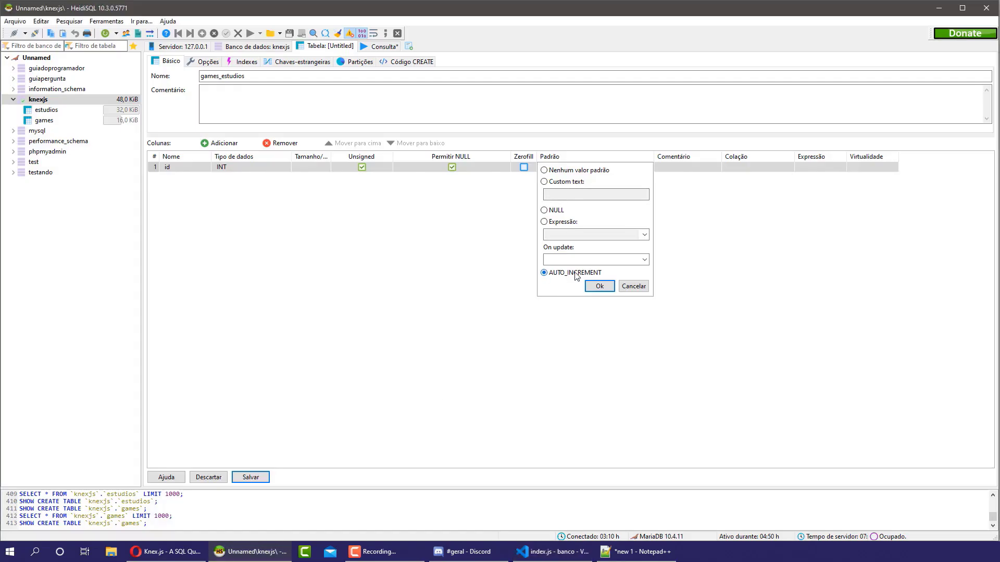
click(598, 285)
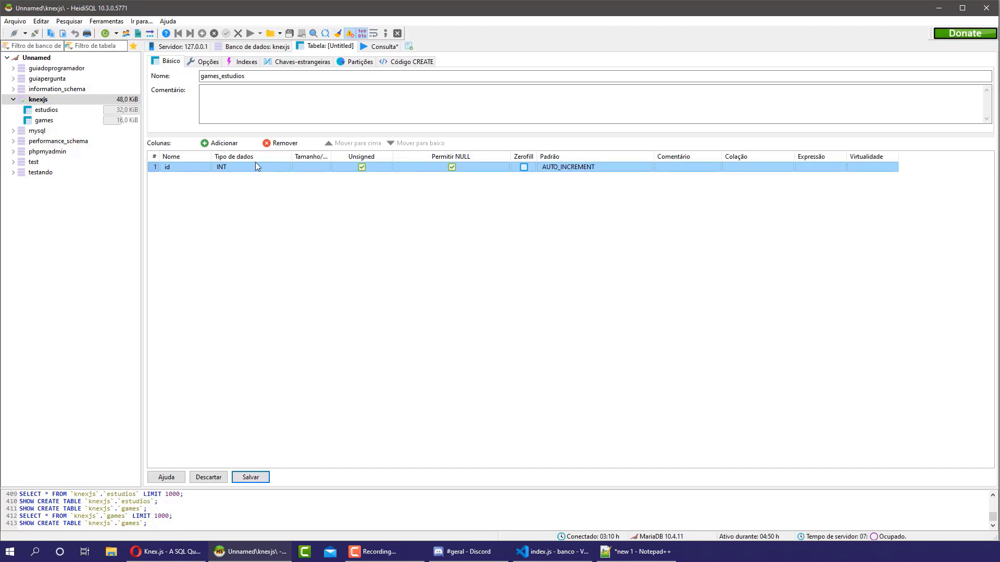
Create a PRIMARY index on the id column of the games_estudios table
click(244, 62)
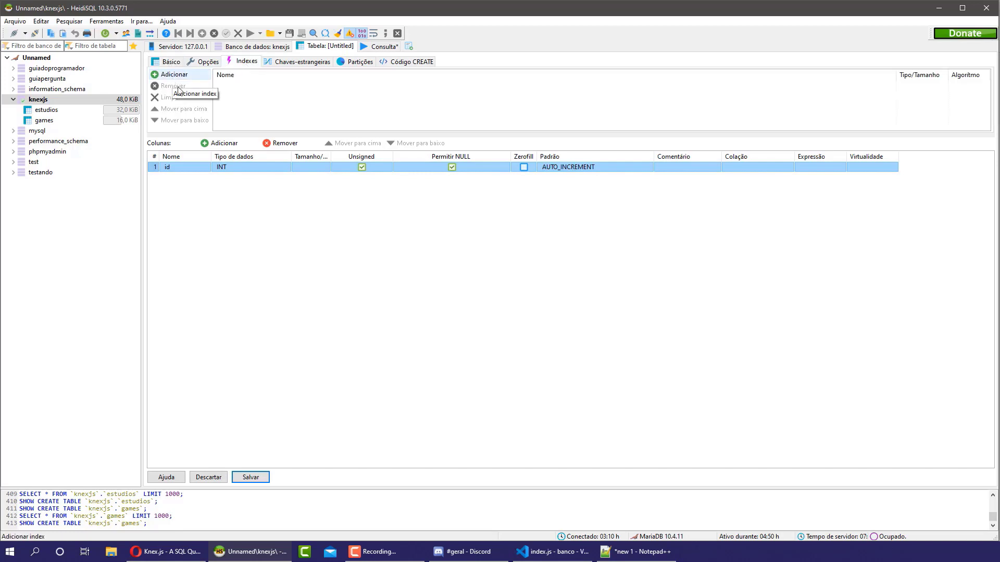
right_click(174, 171)
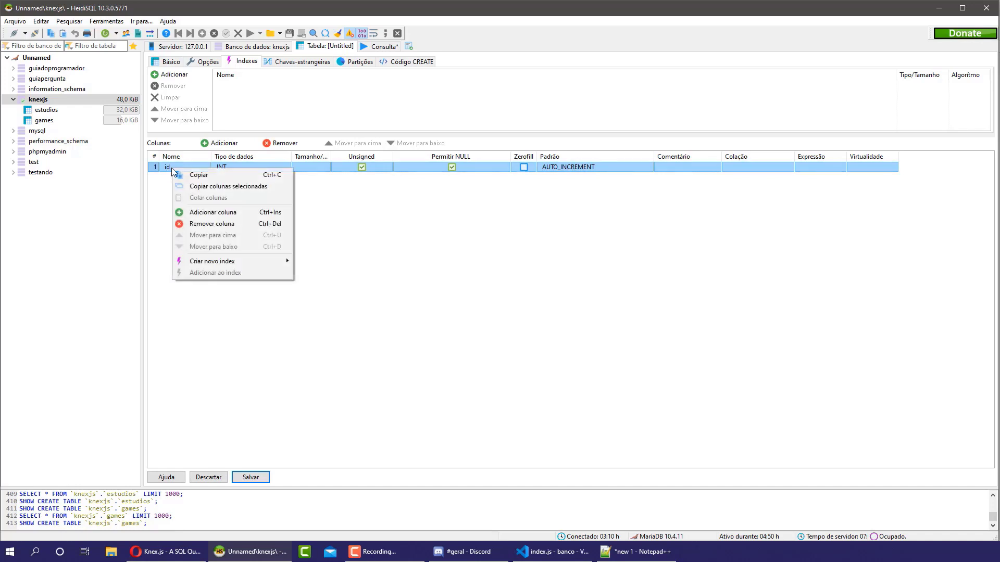
mouse_move(220, 264)
click(343, 261)
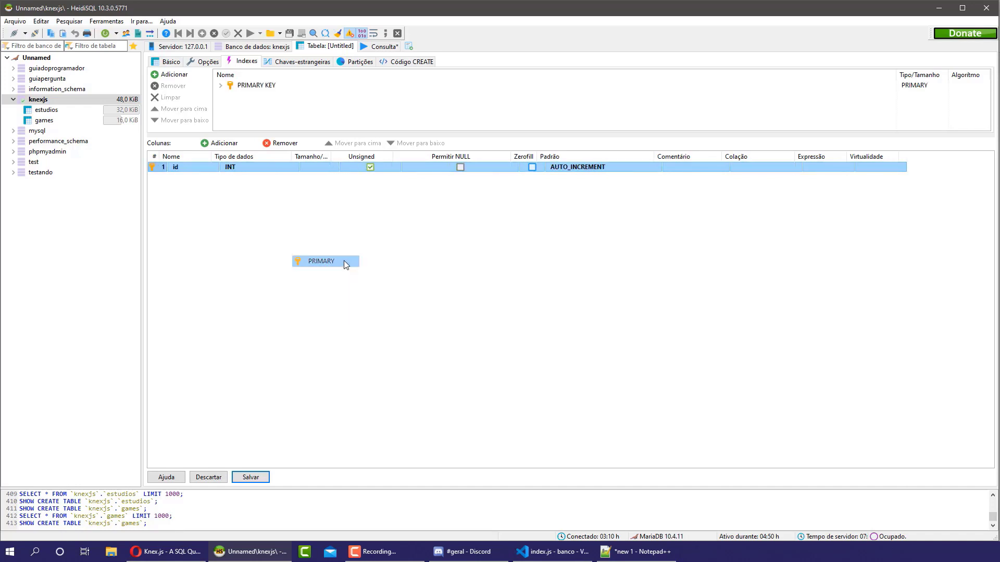
Add an unsigned INT column named game_id with length 10 to the games_estudios table
click(219, 145)
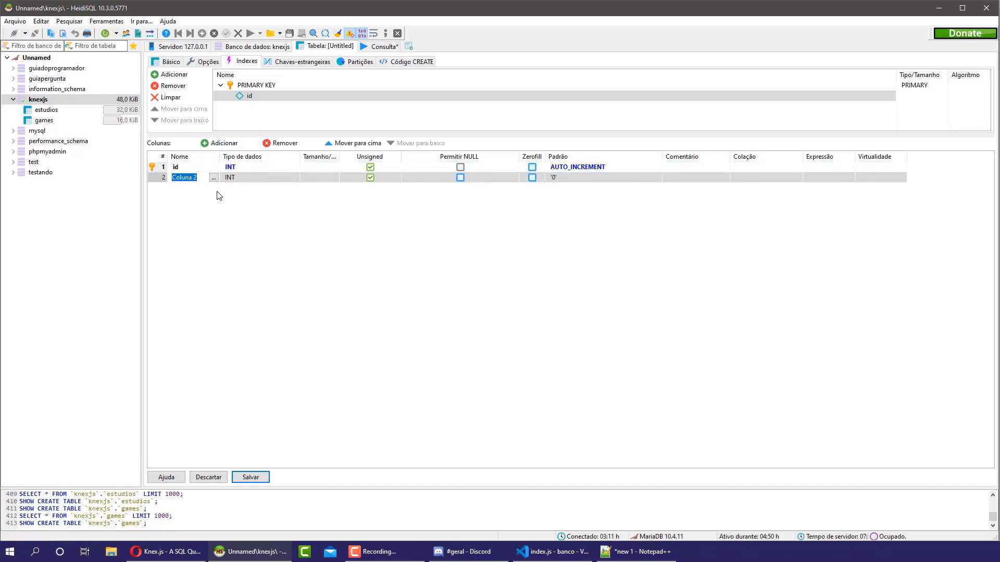
text(game_id)
key(Return)
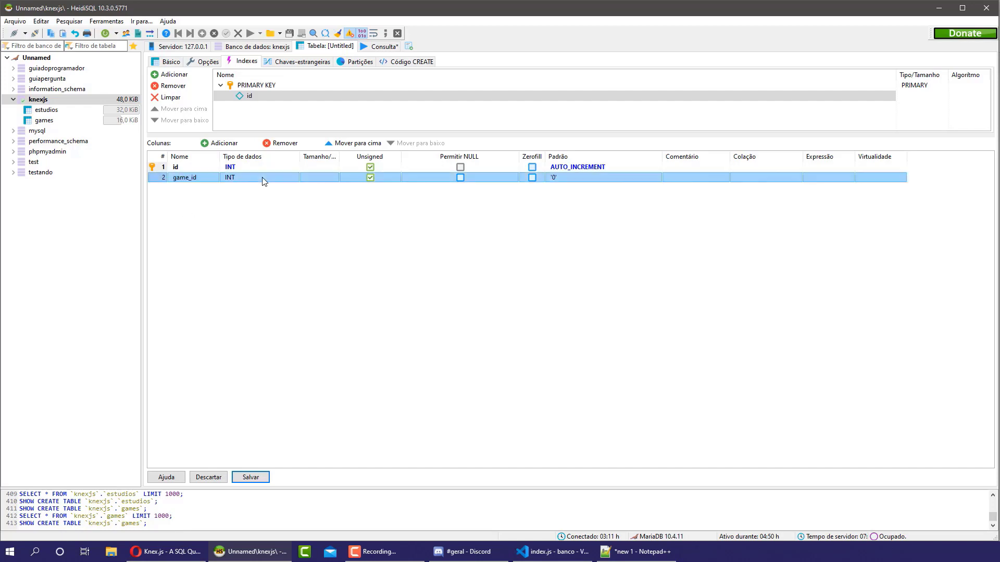
click(319, 177)
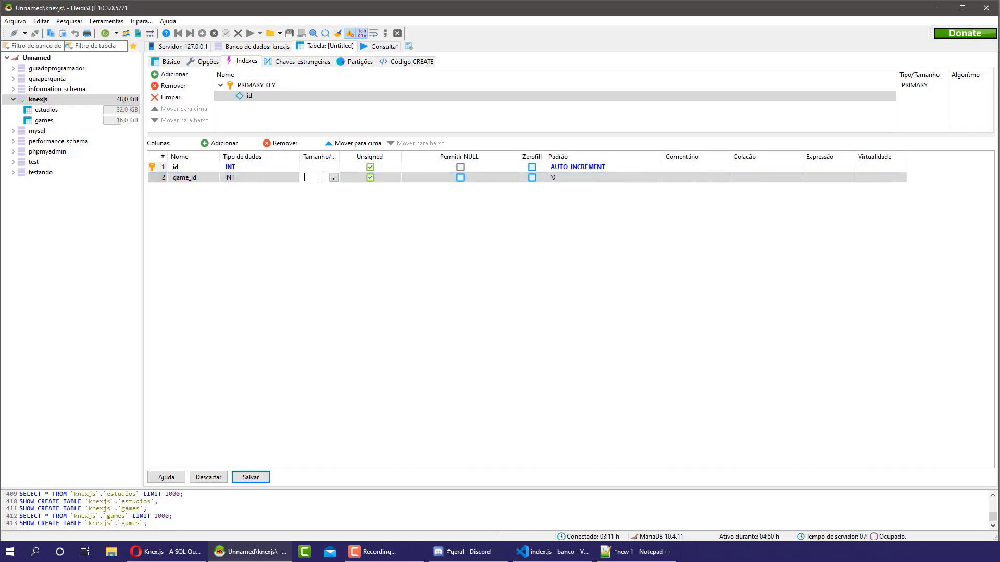
text(10)
click(327, 202)
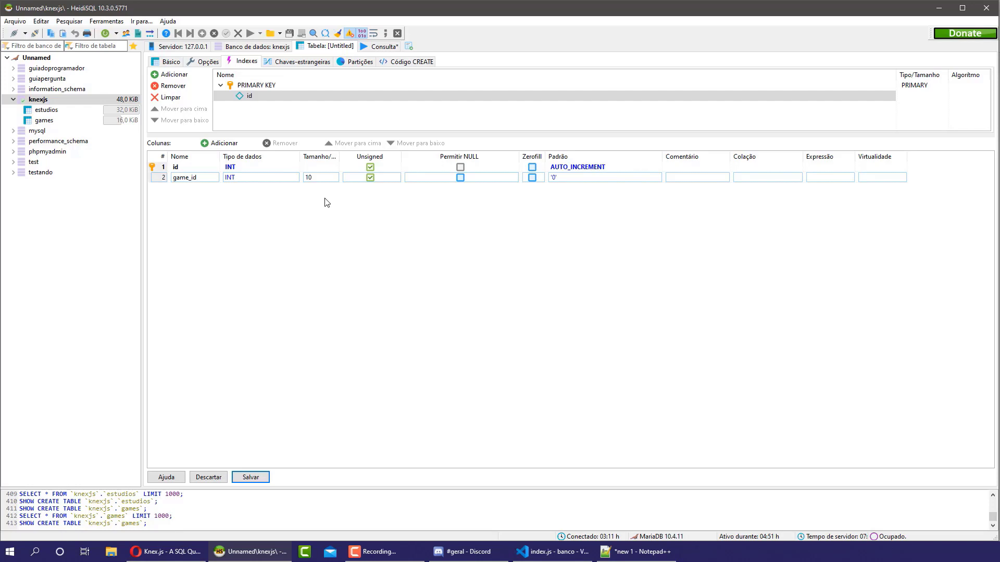
click(221, 186)
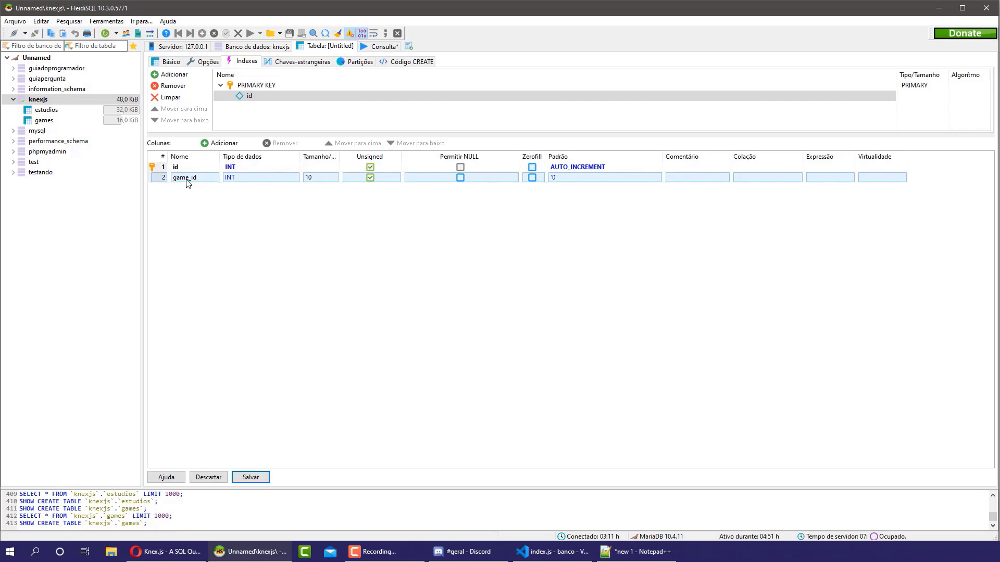
Allow NULL in game_id, add a matching nullable unsigned INT column named estudio_id with length 10, and save the games_estudios table
click(460, 177)
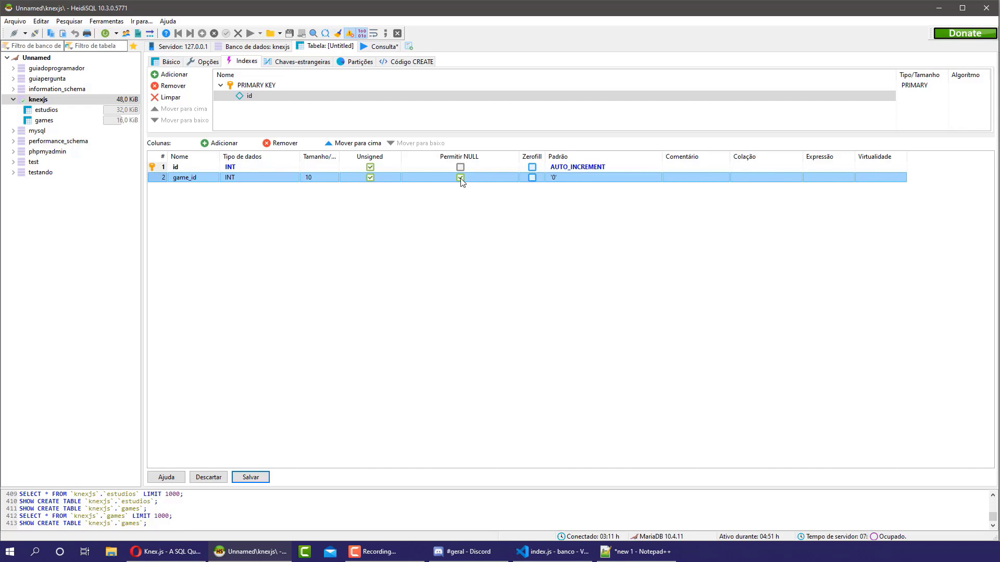
click(402, 218)
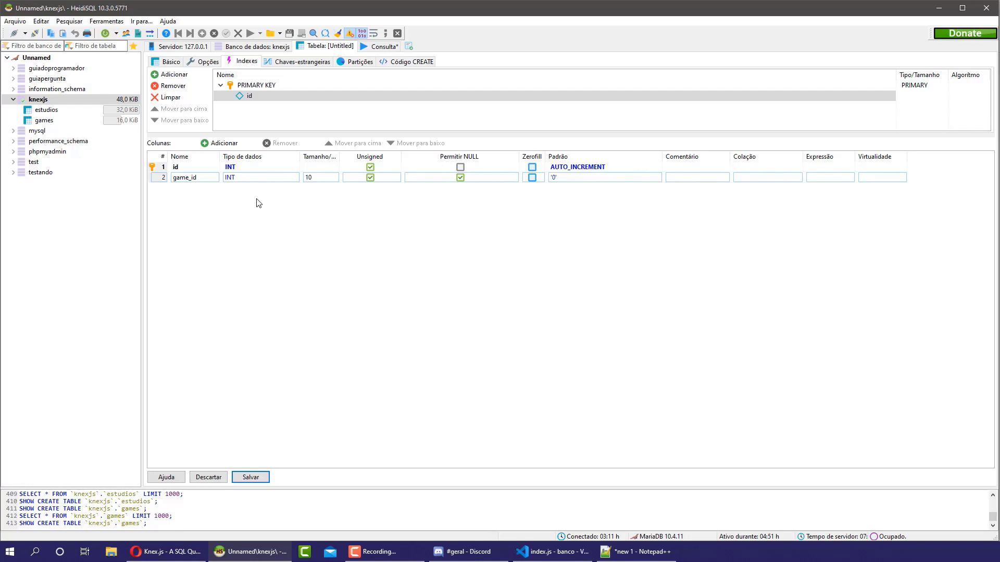
click(222, 145)
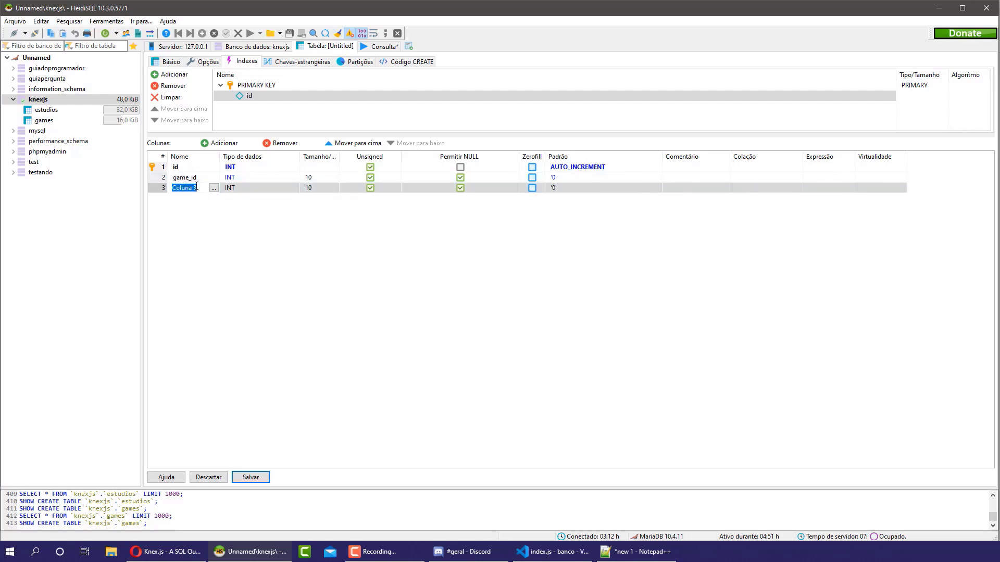
text(est)
text(udio_id)
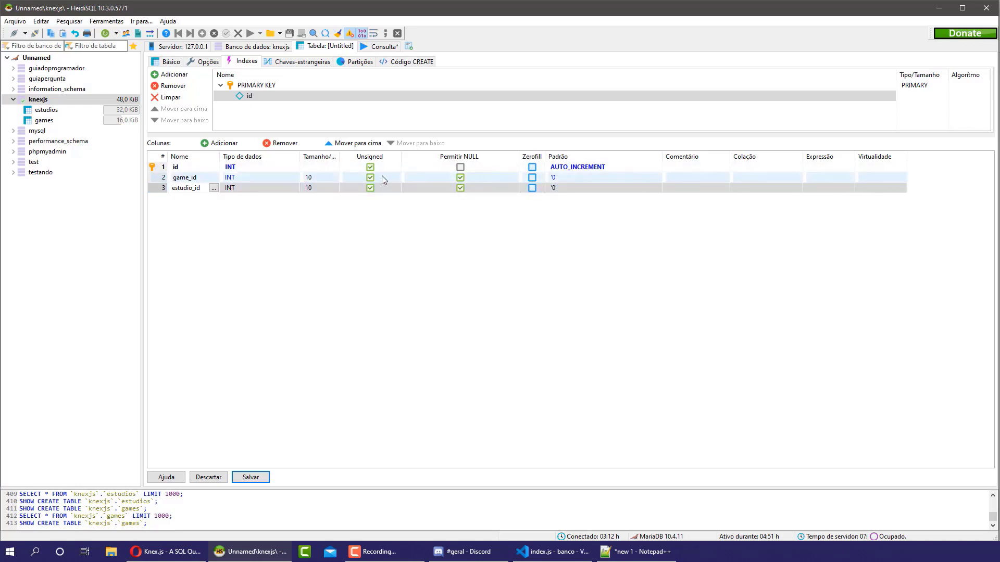
click(457, 207)
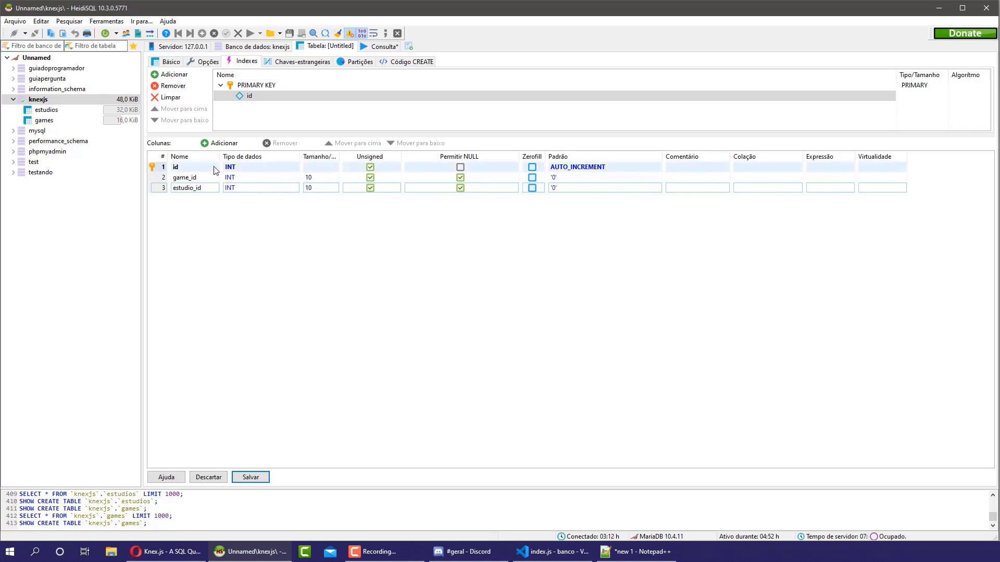
click(254, 477)
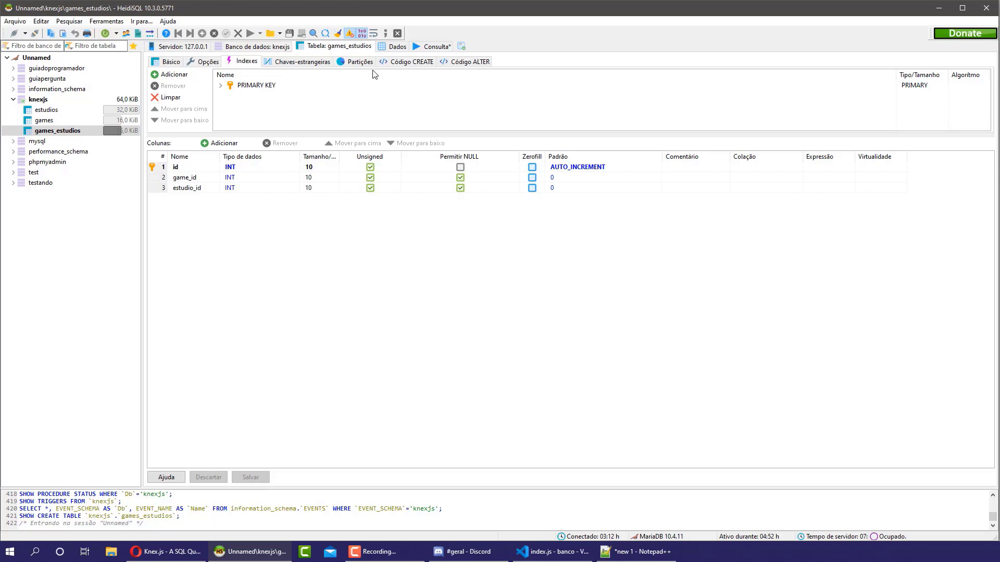
Add a foreign key on game_id that references the id column of the games table
click(302, 63)
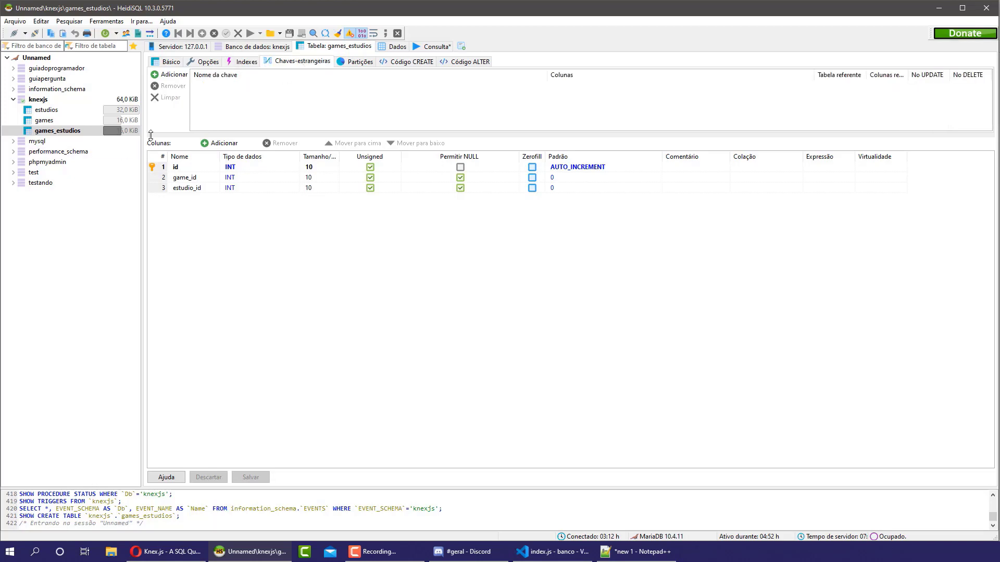
click(171, 76)
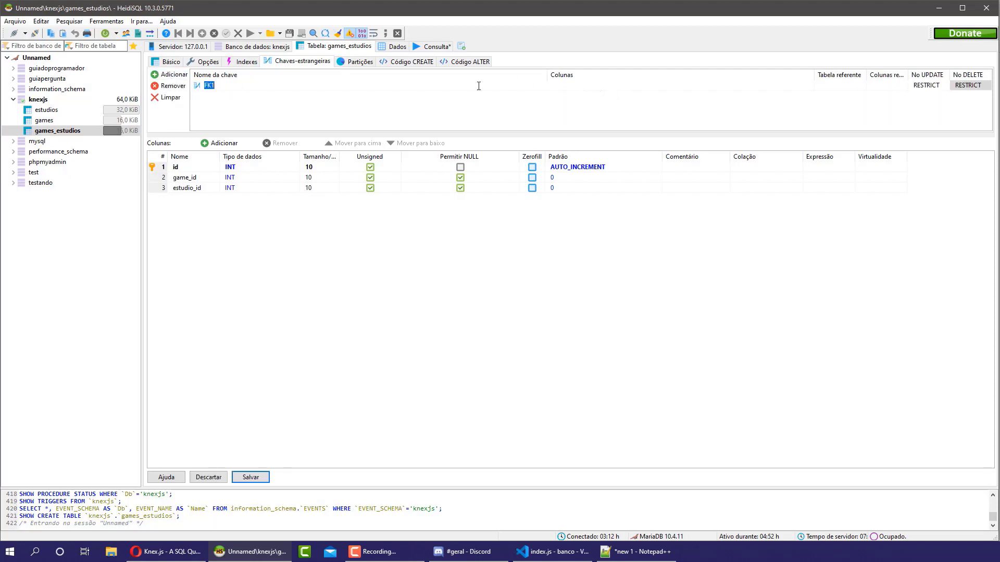
click(589, 91)
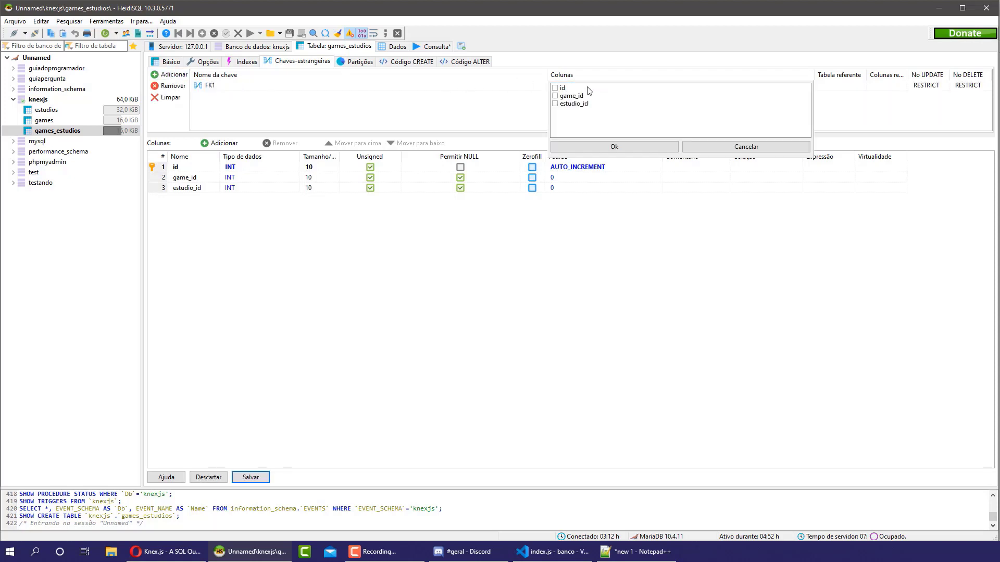
click(555, 96)
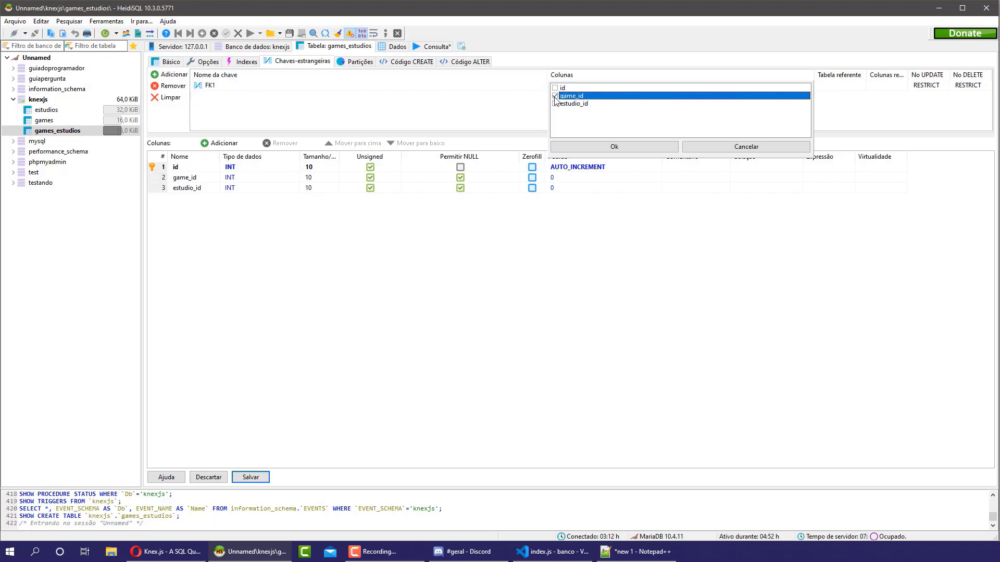
click(614, 146)
click(839, 87)
click(860, 86)
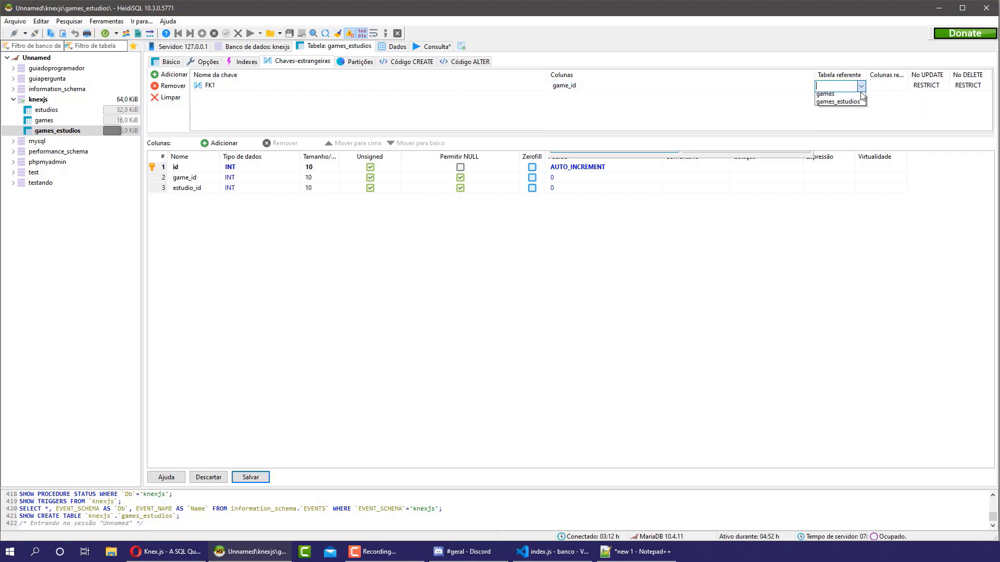
click(840, 107)
click(897, 90)
click(897, 90)
click(875, 87)
click(879, 148)
Set the game_id foreign key's update and delete actions to CASCADE and save the table
click(928, 87)
click(929, 89)
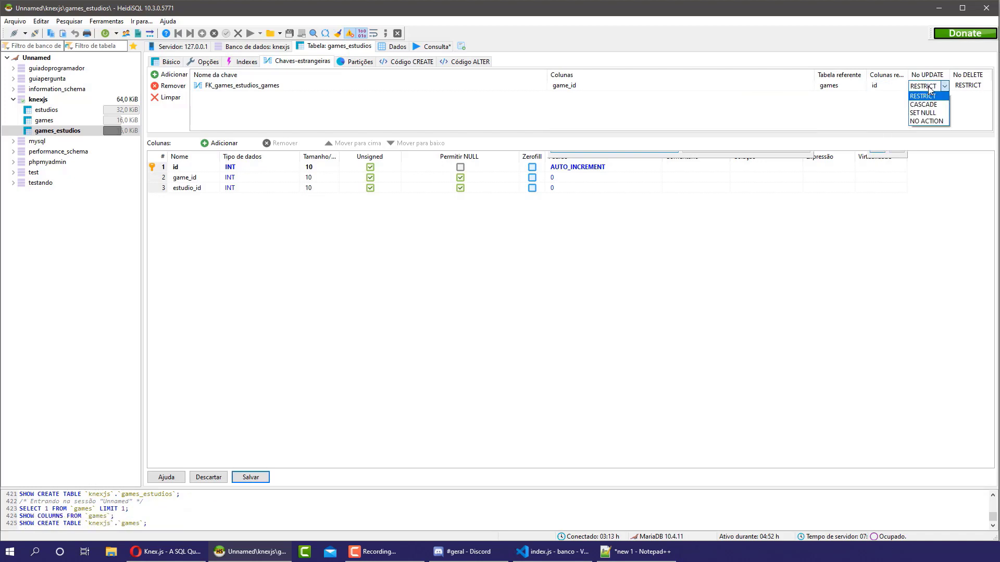
click(924, 104)
click(972, 88)
click(974, 90)
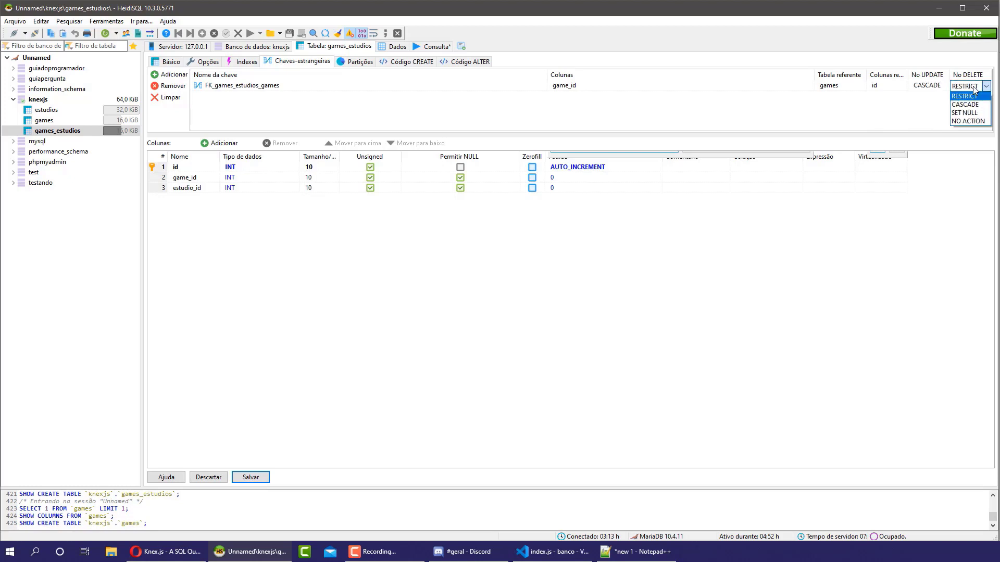
click(969, 104)
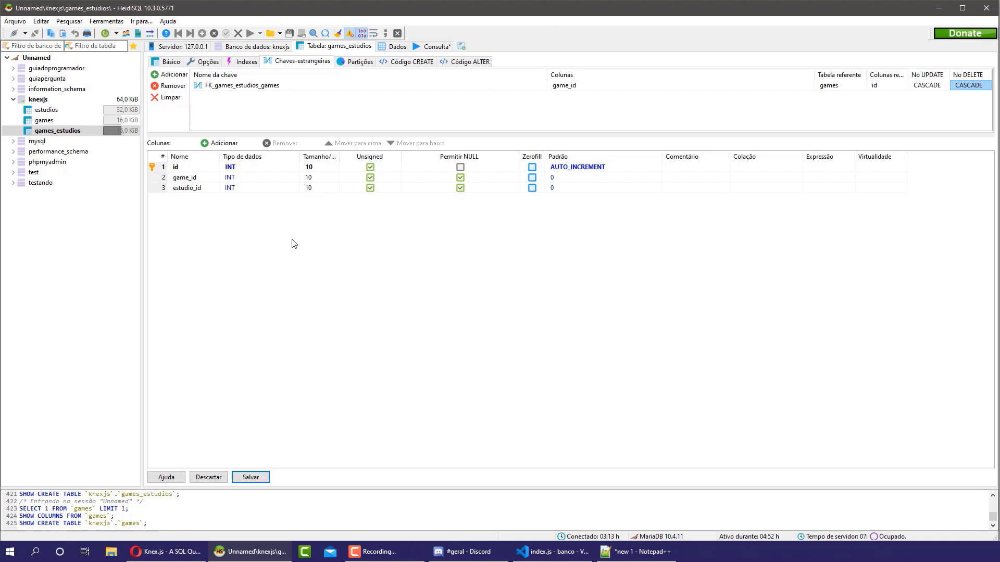
click(260, 478)
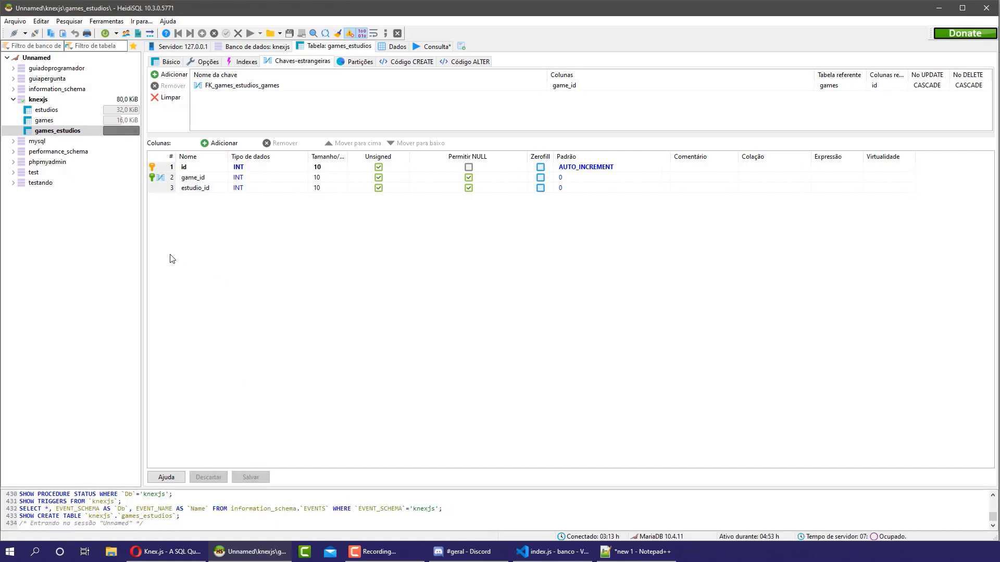
click(246, 176)
click(196, 188)
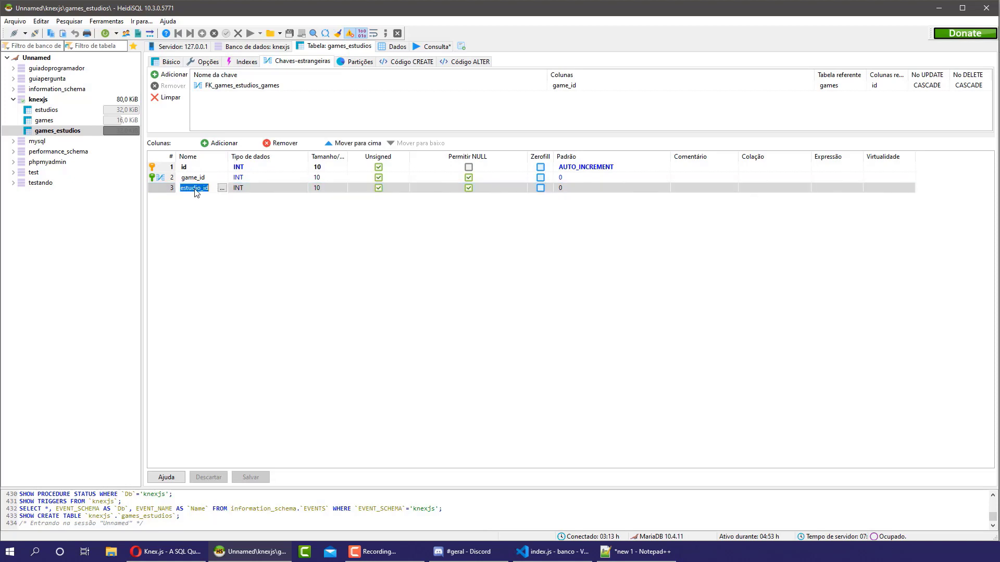
click(222, 188)
click(523, 252)
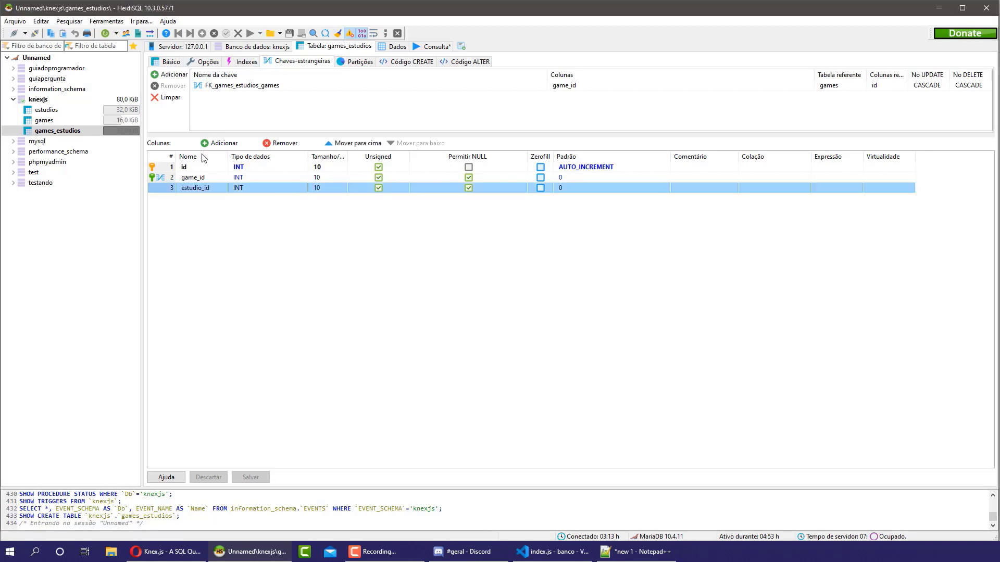
click(214, 104)
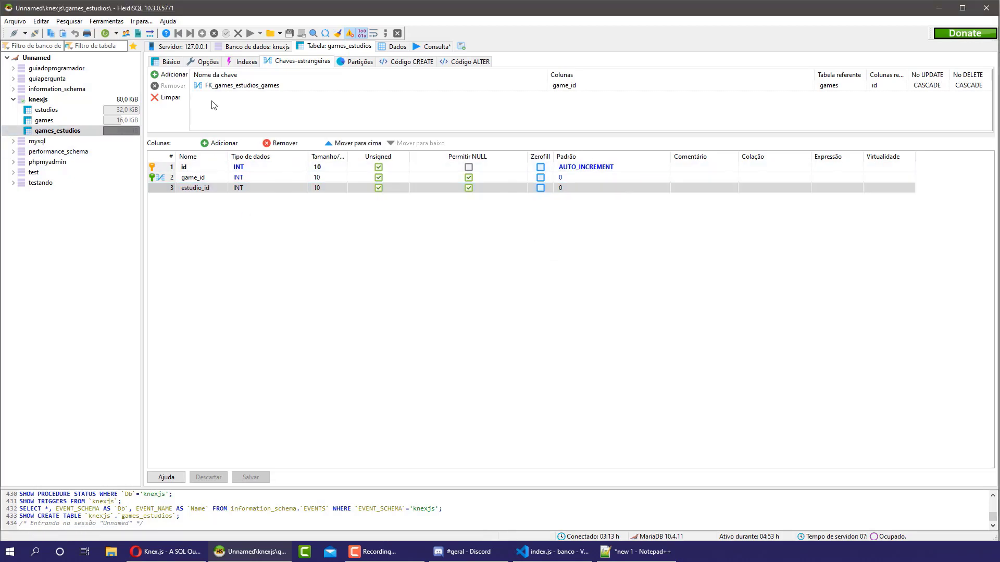
Add a second foreign key on estudio_id that references the id column of the estudios table
click(173, 74)
click(602, 95)
click(603, 96)
click(555, 114)
click(599, 157)
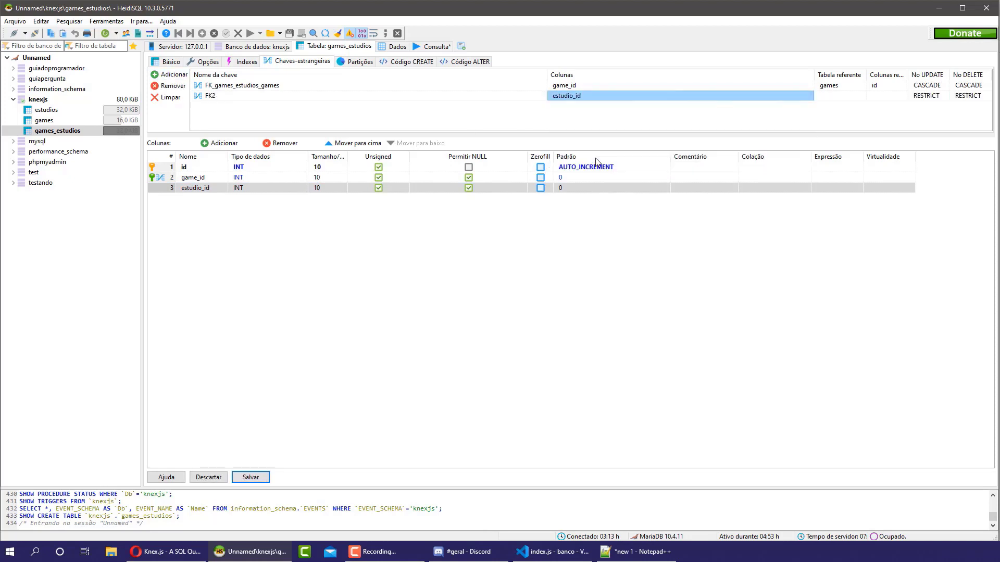
click(845, 101)
click(846, 102)
click(860, 97)
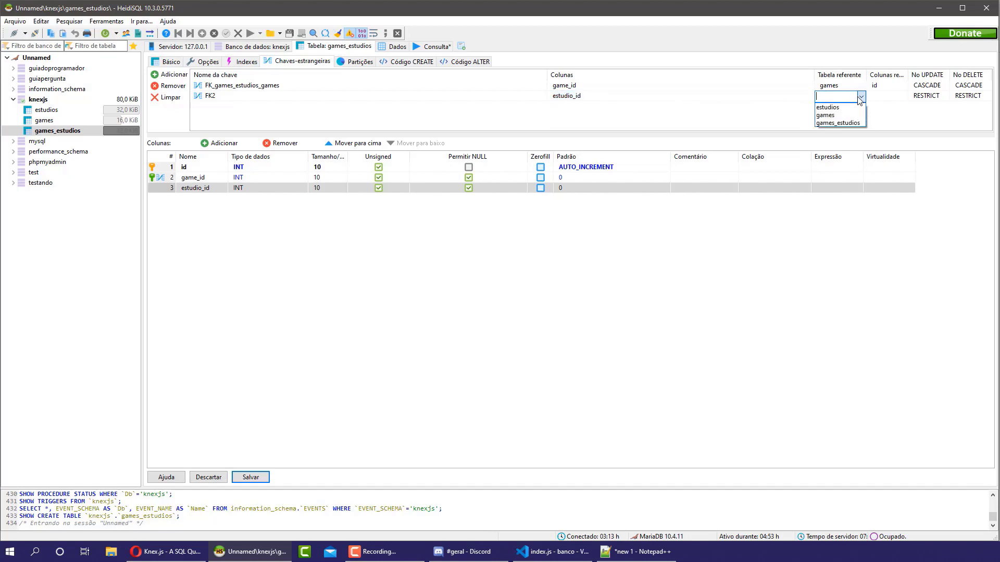
click(831, 107)
click(880, 96)
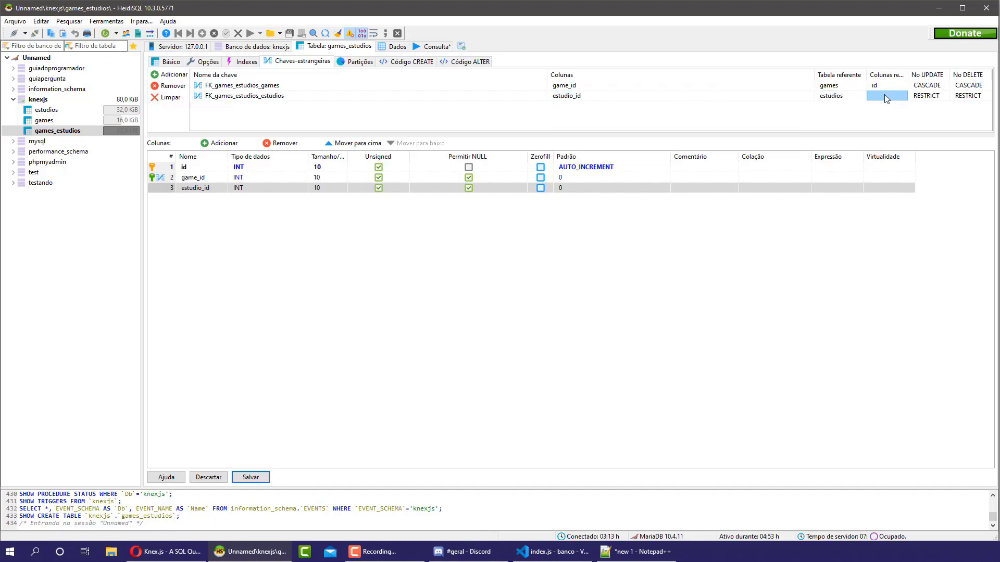
click(880, 96)
click(876, 99)
click(877, 157)
Set the estudio_id foreign key's update and delete actions to CASCADE and save the table
click(943, 98)
click(942, 98)
click(943, 98)
click(925, 105)
click(969, 96)
click(971, 98)
click(966, 113)
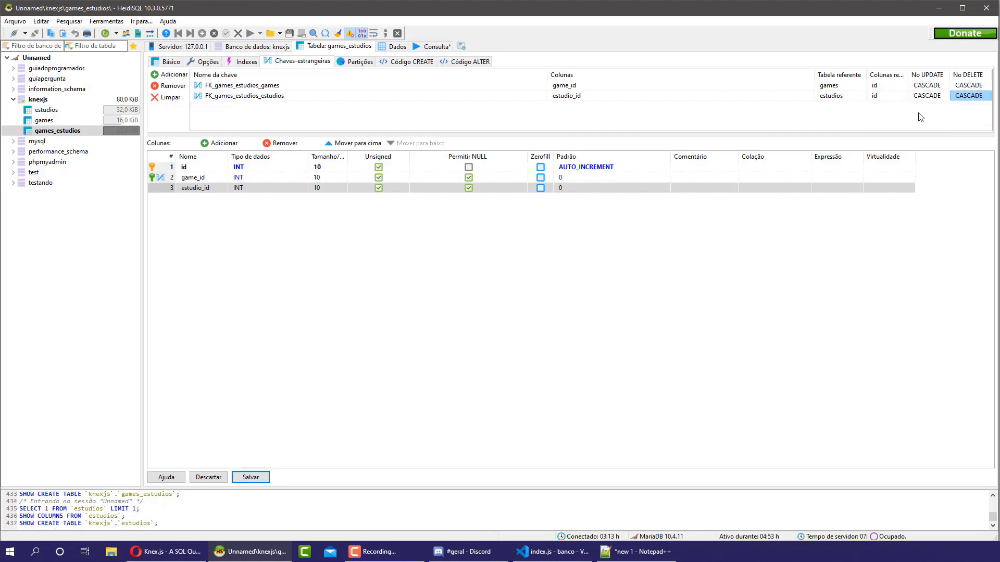
click(263, 480)
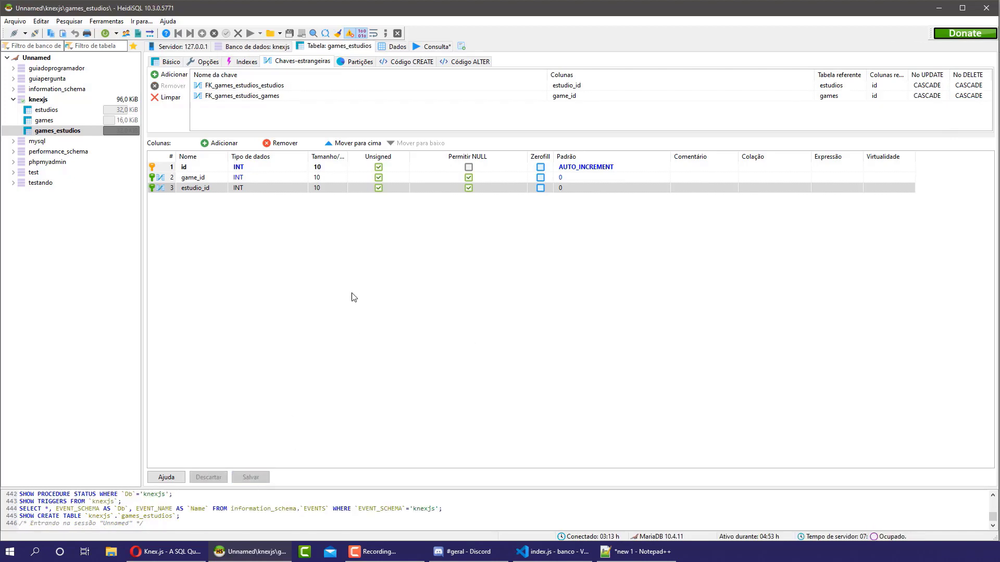